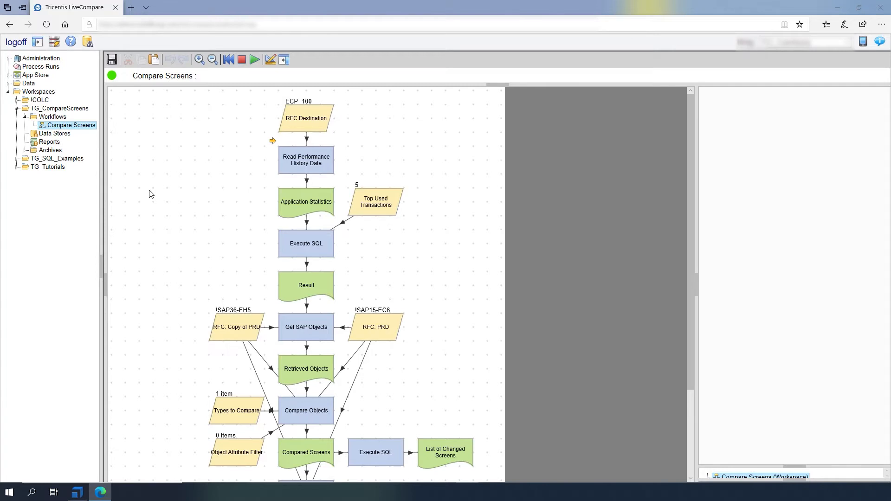
# - Run the Read Performance History Data action and look through the resulting Application Statistics table
pyautogui.click(301, 164)
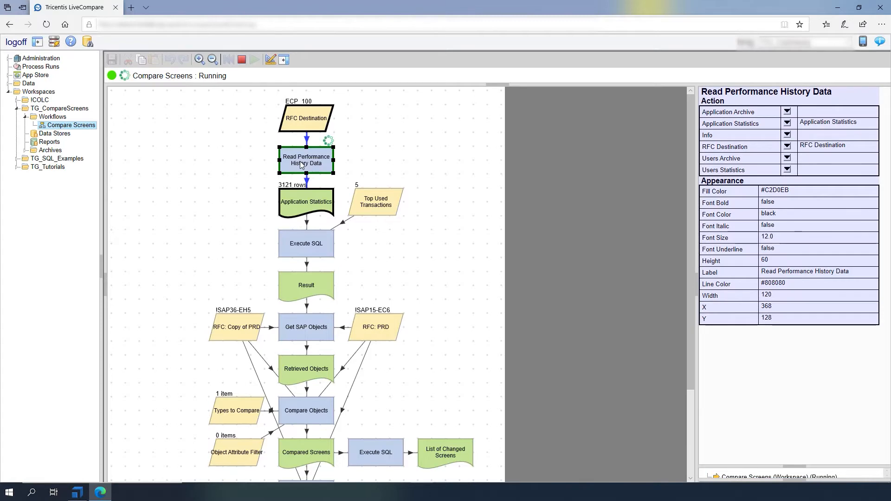
pyautogui.doubleClick(305, 196)
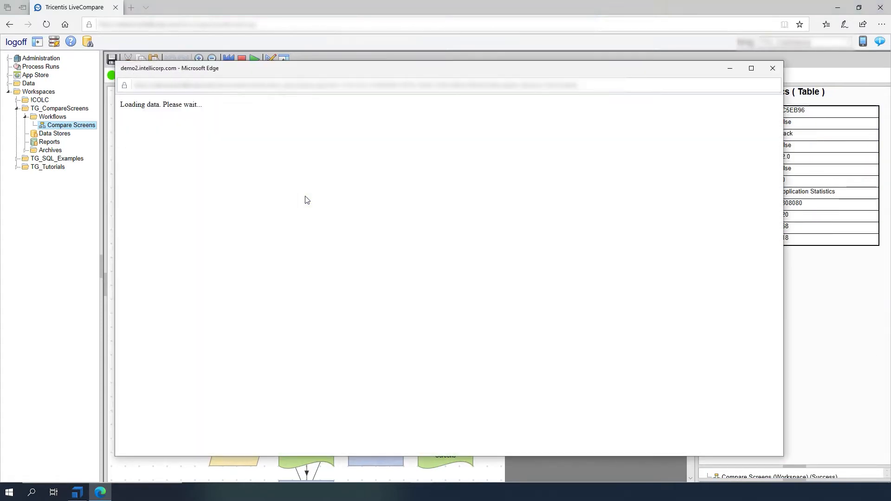
pyautogui.moveTo(776, 132); pyautogui.dragTo(778, 403)
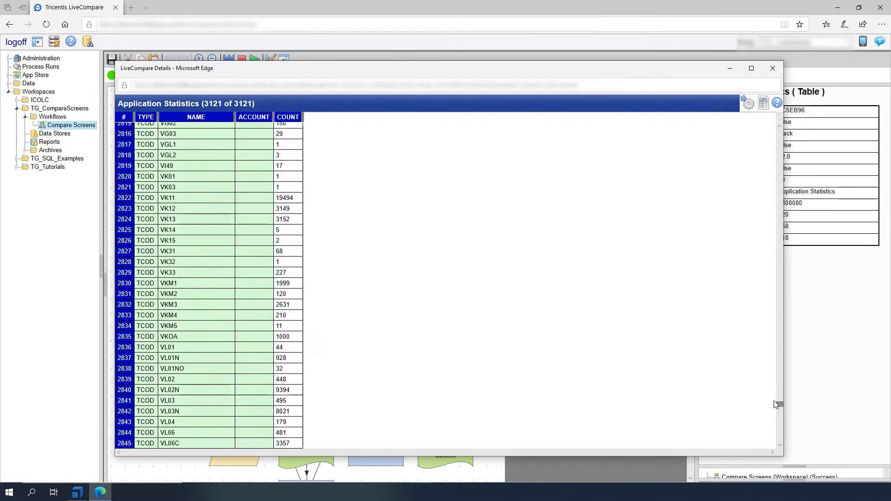
pyautogui.click(772, 69)
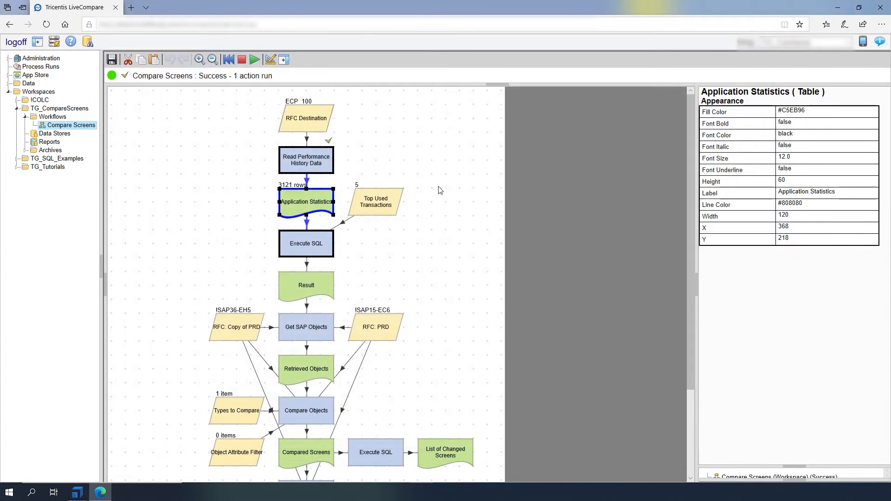
# - Run the Execute SQL action that picks the top used transactions and view its Result table
pyautogui.click(310, 245)
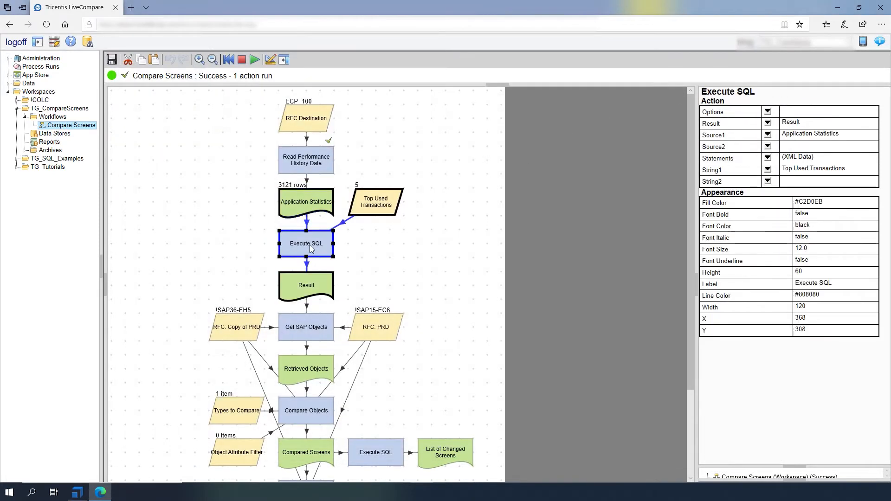
pyautogui.doubleClick(310, 245)
pyautogui.doubleClick(304, 284)
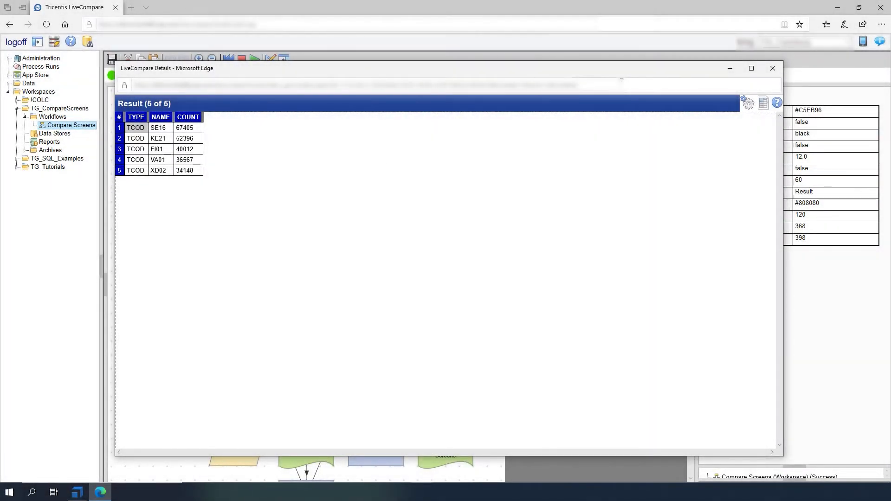
pyautogui.click(772, 69)
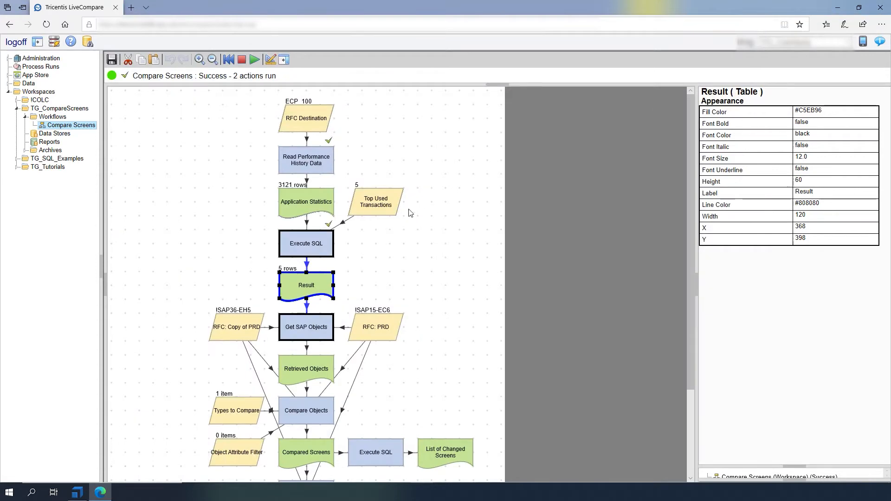
# - Save !SAP36-EH5 as the RFC: Copy of PRD destination and !SAP15-EC6 as the RFC: PRD destination
pyautogui.click(245, 324)
pyautogui.doubleClick(245, 323)
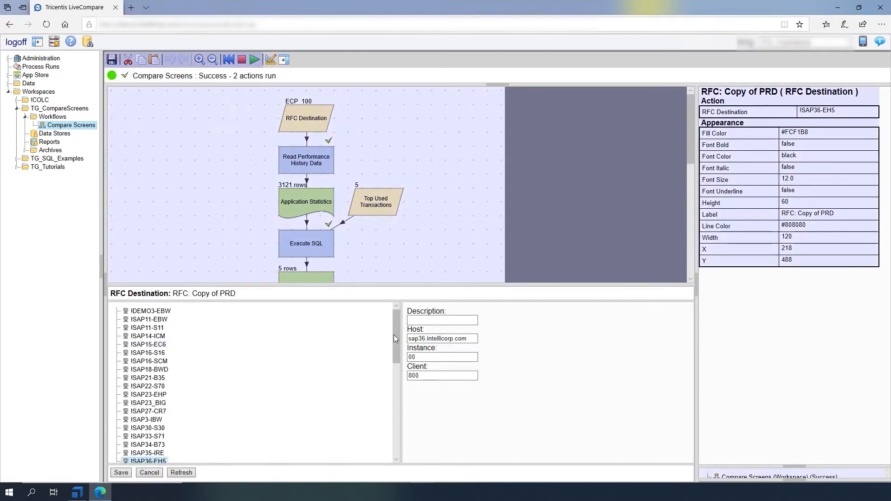
pyautogui.click(120, 473)
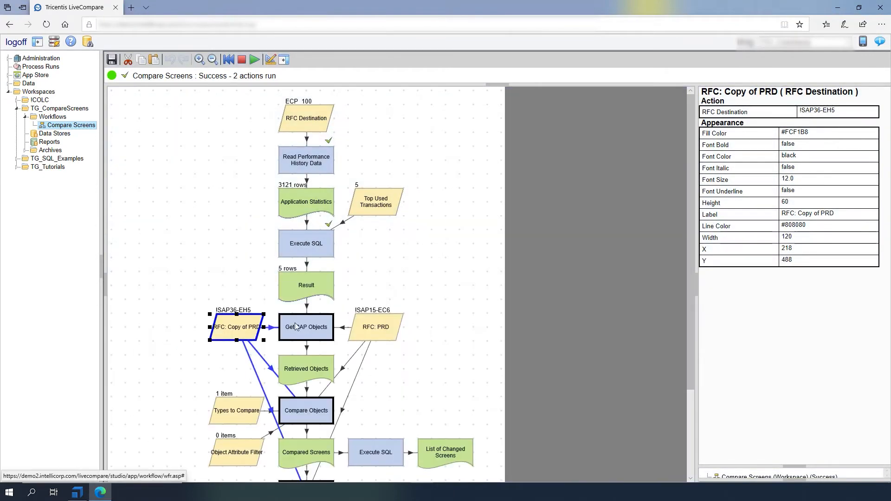
pyautogui.click(380, 328)
pyautogui.doubleClick(381, 328)
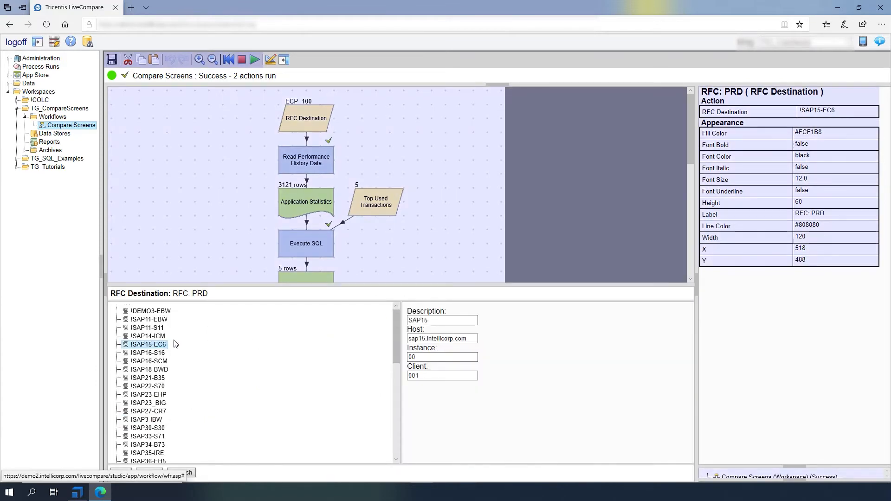
pyautogui.click(120, 473)
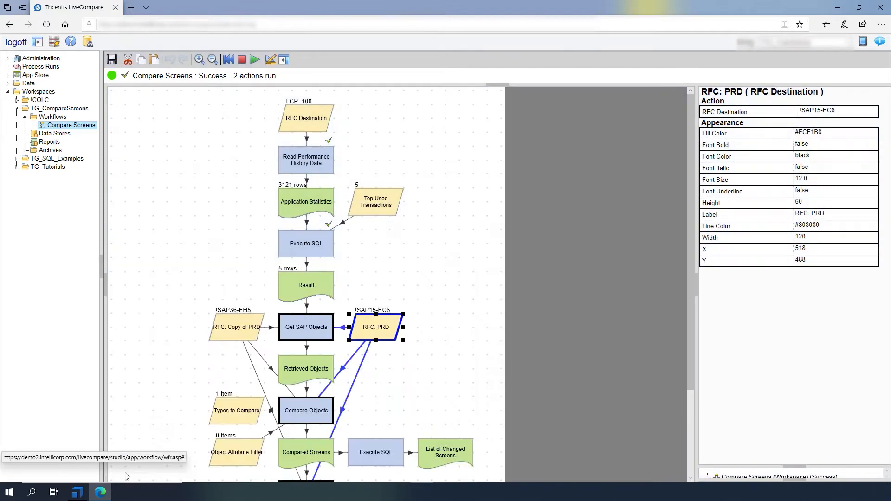
# - Run the Get SAP Objects action, followed by the Compare Objects action
pyautogui.click(300, 330)
pyautogui.doubleClick(300, 329)
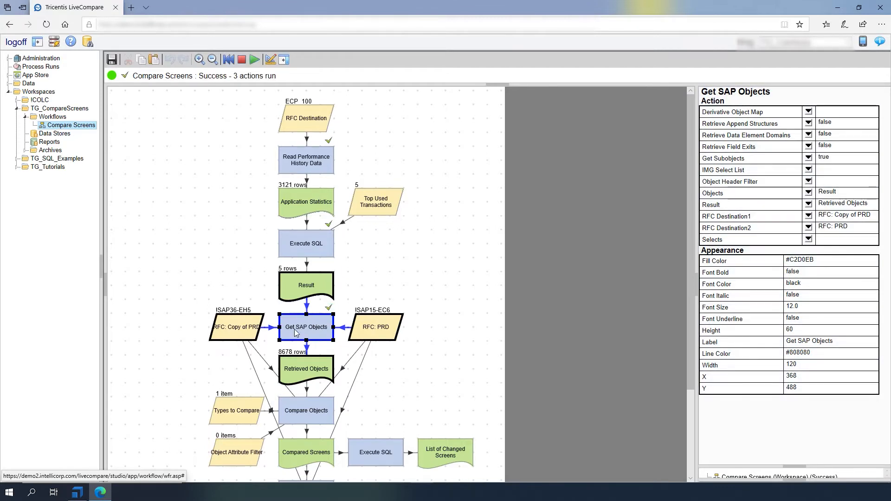
pyautogui.doubleClick(304, 416)
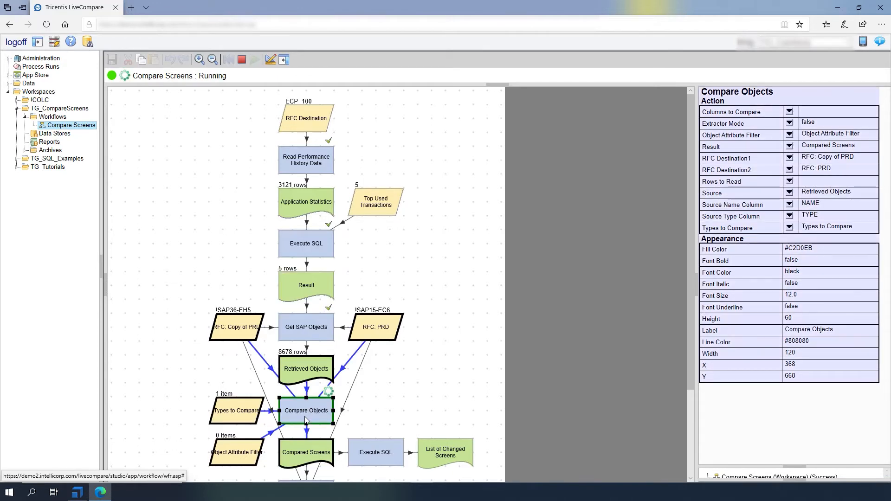
# - Run the Execute SQL action fed by Compared Screens and view the List of Changed Screens table
pyautogui.scroll(-1, 410, 392)
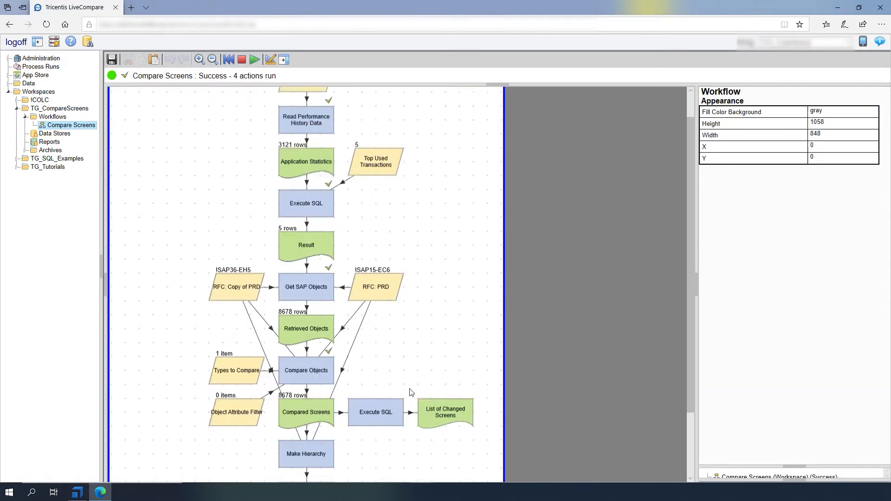
pyautogui.scroll(-2, 410, 392)
pyautogui.doubleClick(380, 349)
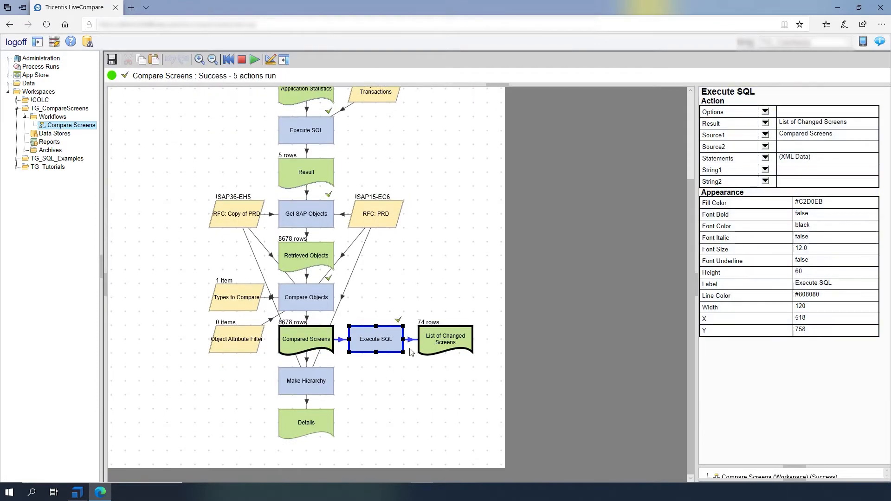
pyautogui.doubleClick(432, 349)
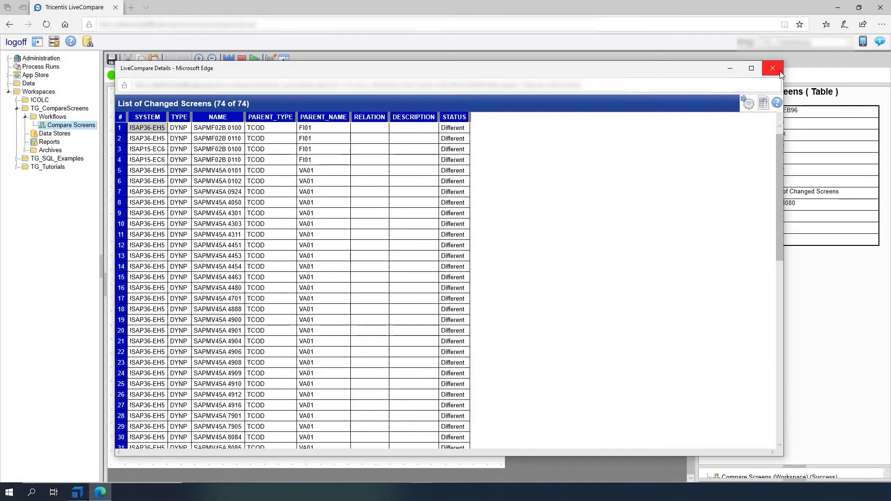
pyautogui.click(772, 68)
# - Run Make Hierarchy and expand its Details data set to the DYNPROs of Sales transaction VA01, with their full names readable
pyautogui.click(306, 383)
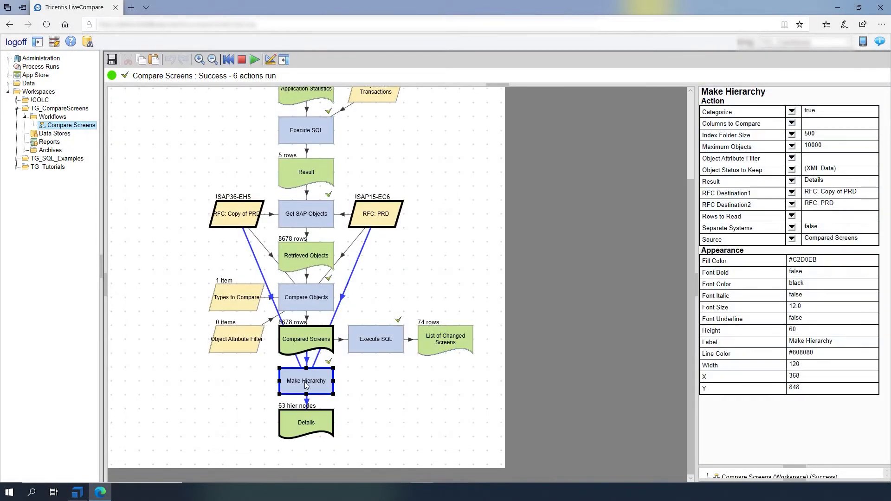
pyautogui.doubleClick(301, 419)
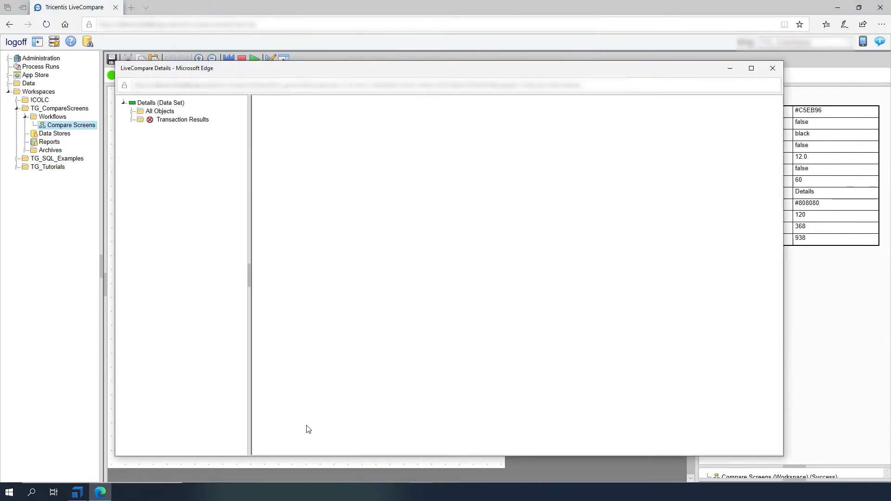
pyautogui.click(133, 120)
pyautogui.click(140, 136)
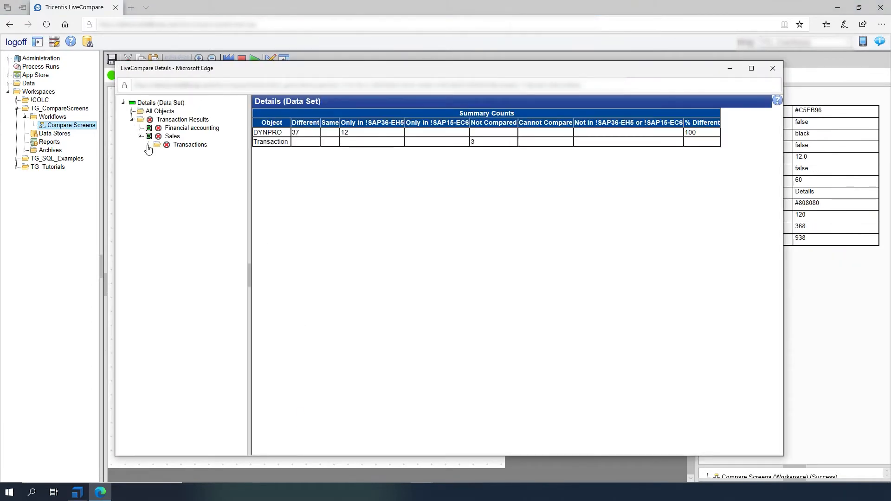
pyautogui.click(148, 145)
pyautogui.click(158, 152)
pyautogui.click(165, 161)
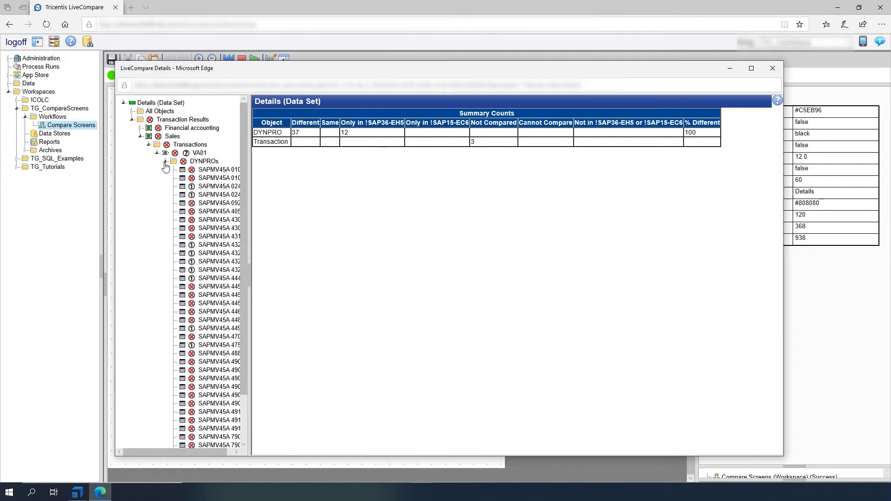
pyautogui.moveTo(249, 204); pyautogui.dragTo(277, 204)
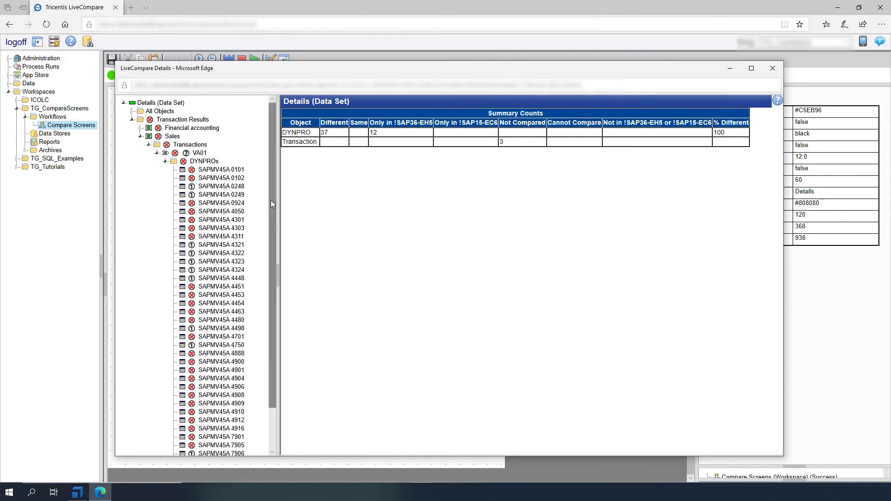
# - Examine the attribute differences of the *VBAP-VRKME field label in screen SAPMV45A 4900
pyautogui.click(219, 362)
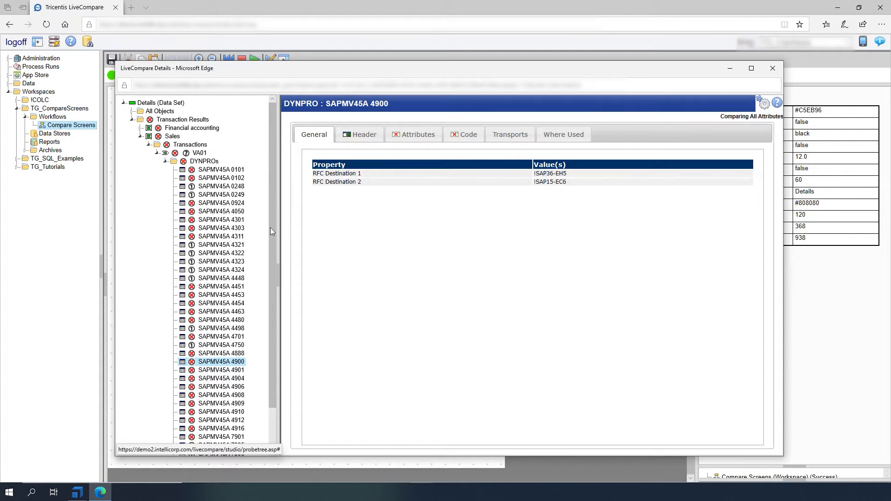
pyautogui.click(410, 135)
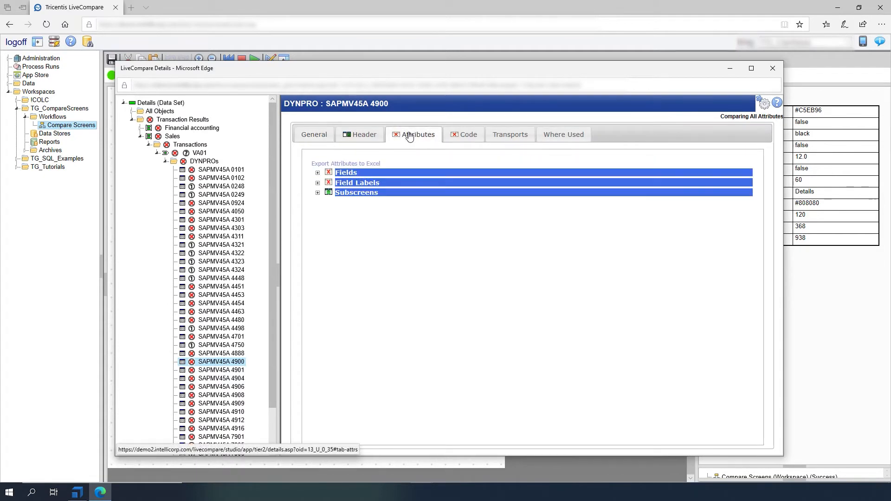
pyautogui.click(318, 184)
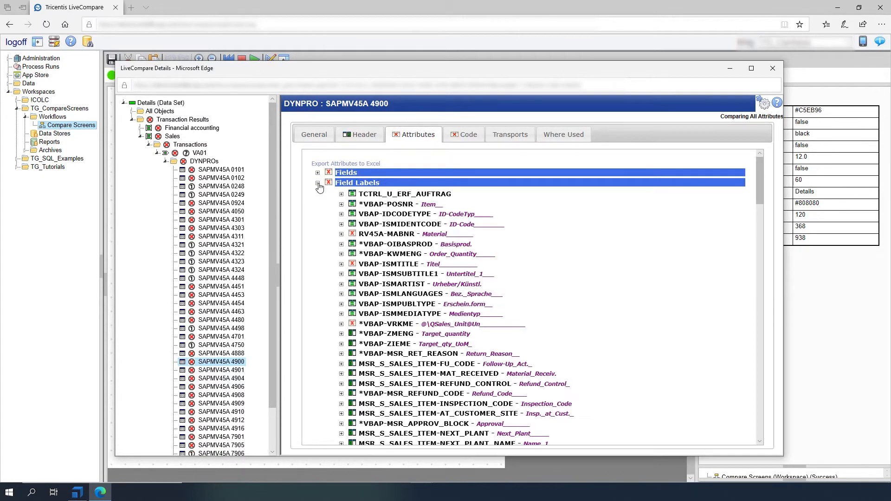
pyautogui.click(341, 324)
pyautogui.scroll(-2, 342, 328)
pyautogui.scroll(-4, 342, 328)
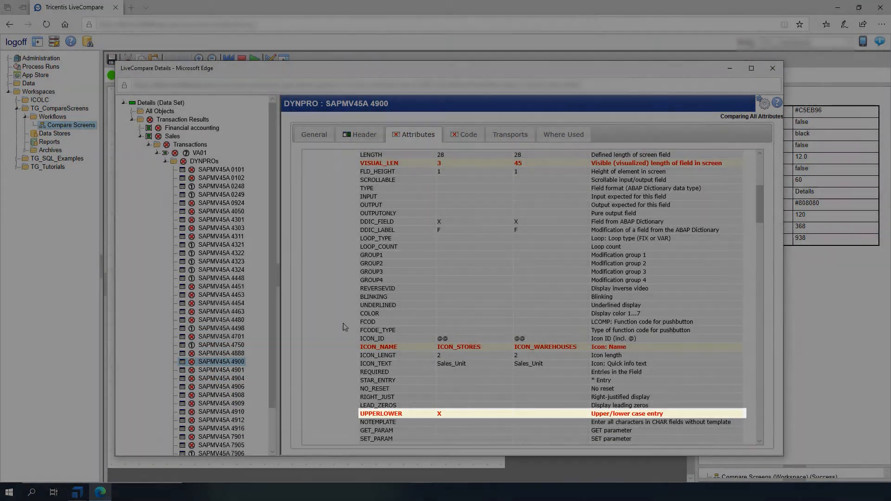
pyautogui.scroll(5, 343, 327)
pyautogui.click(342, 324)
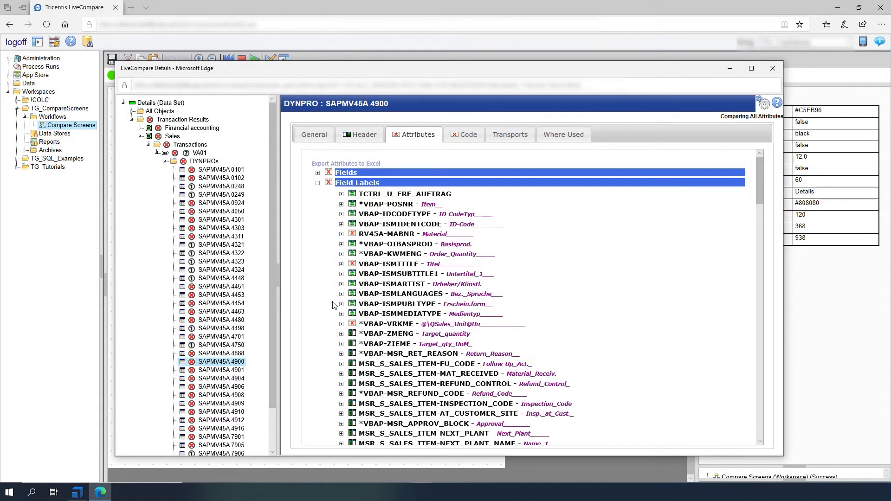
# - Compare the attributes of the BKD-KURSK exchange rate field label between the two systems
pyautogui.scroll(-10, 328, 302)
pyautogui.scroll(-5, 328, 303)
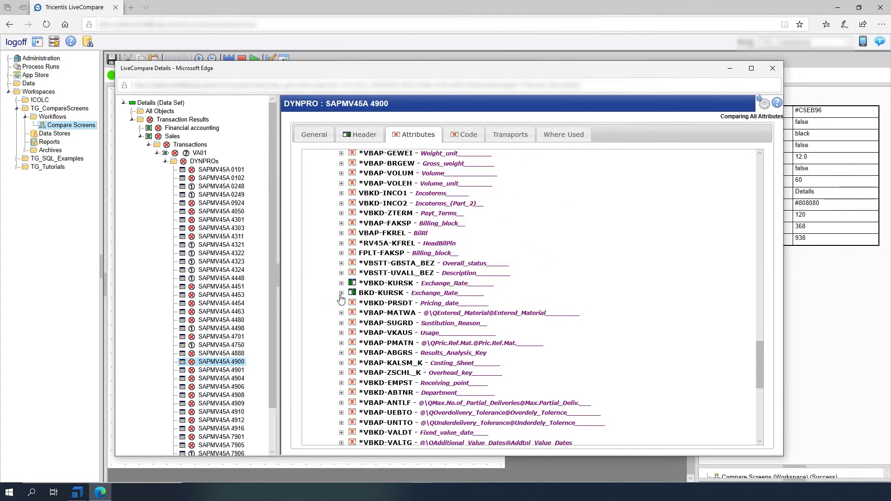
pyautogui.click(341, 293)
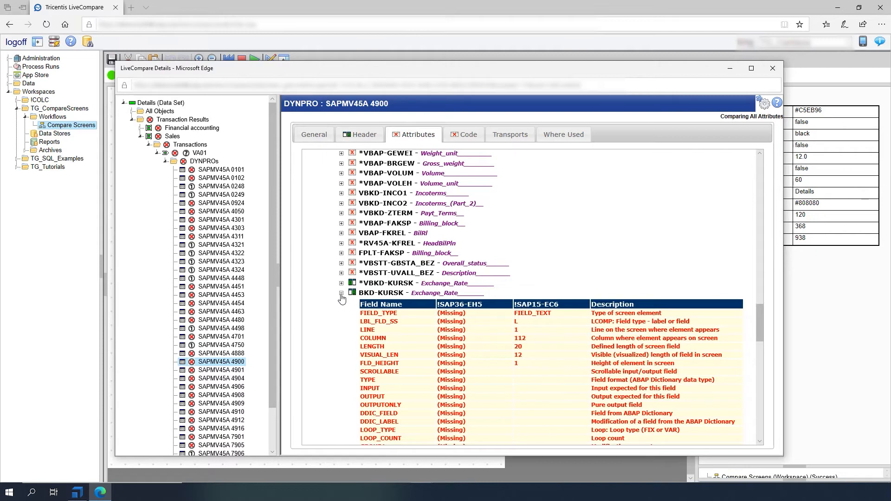
# - Open the Heal Tests app from the LiveCompare home page and create a variant named MyDemo based on [app]
pyautogui.click(207, 162)
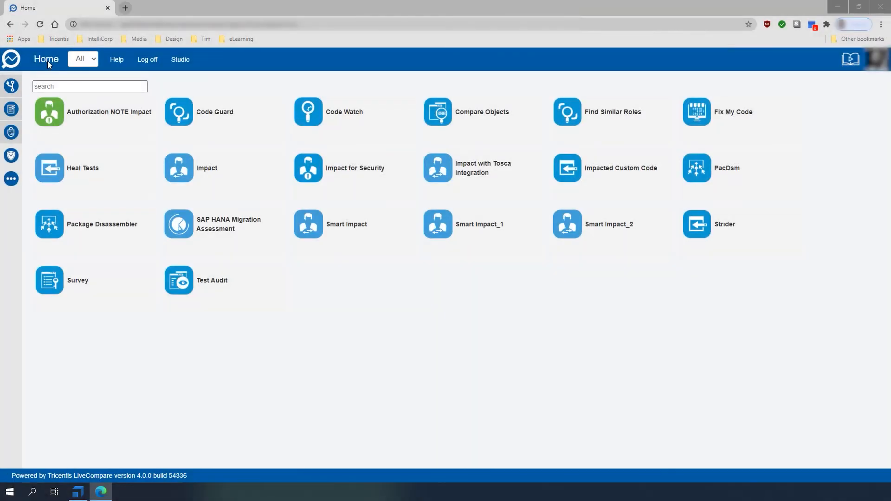
pyautogui.click(63, 170)
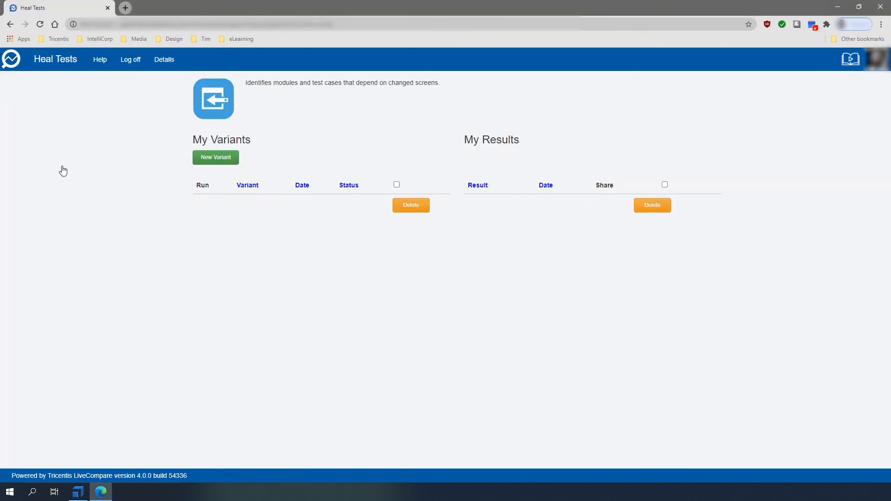
pyautogui.click(217, 162)
pyautogui.write('MyDemo')
pyautogui.click(326, 238)
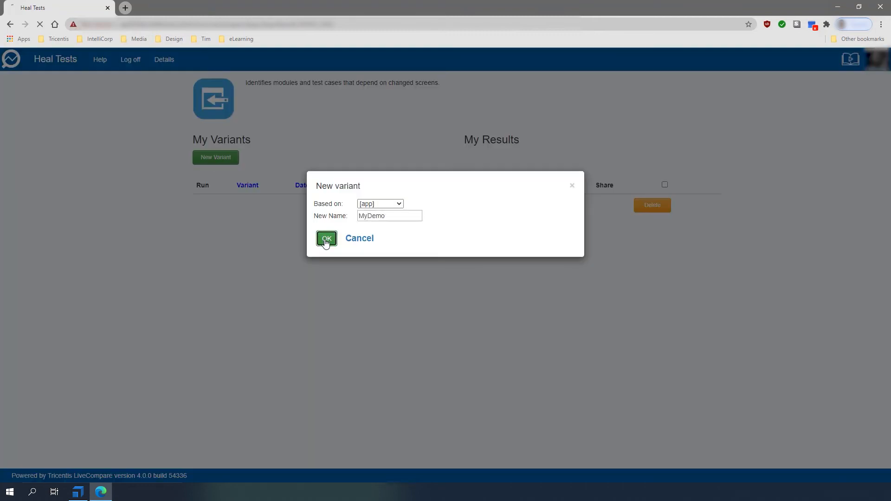
# - Open the MyDemo variant and select Tosca1 as its test repository
pyautogui.click(242, 207)
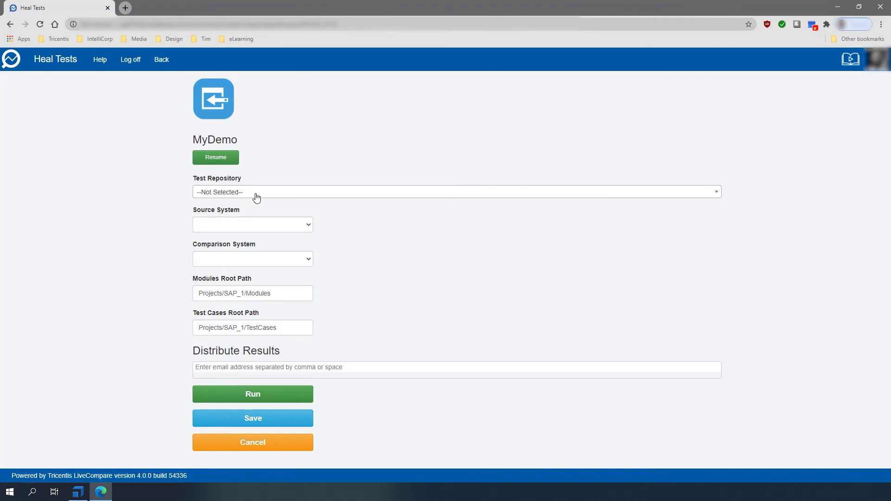
pyautogui.click(257, 196)
pyautogui.scroll(-5, 273, 260)
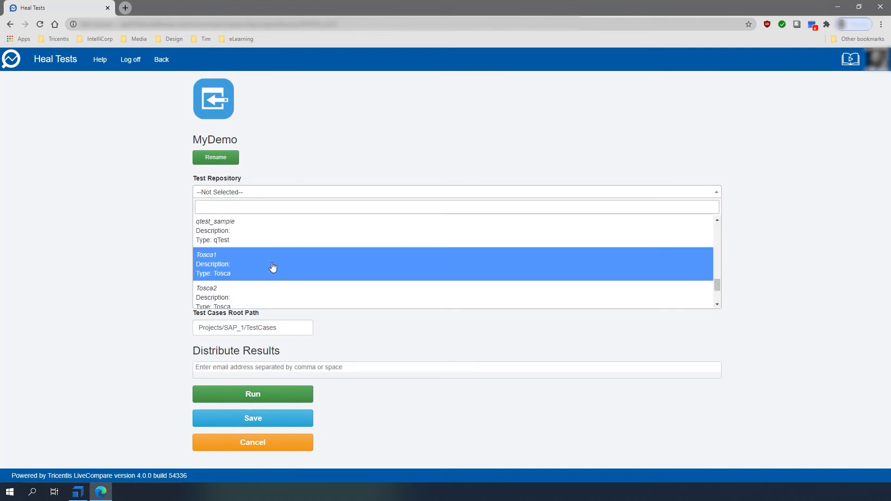
pyautogui.click(273, 267)
# - Set the source system to SAP15-EC6 and the comparison system to SAP23-EH4, and run the variant
pyautogui.click(308, 224)
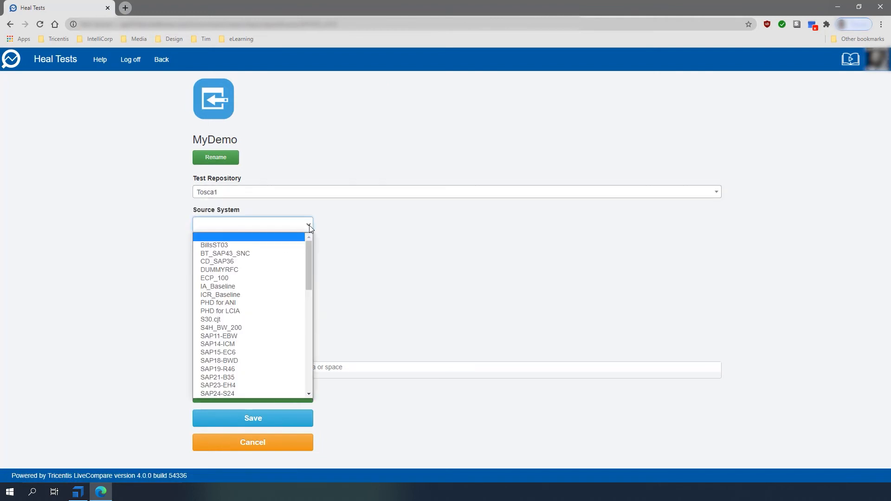
pyautogui.click(256, 352)
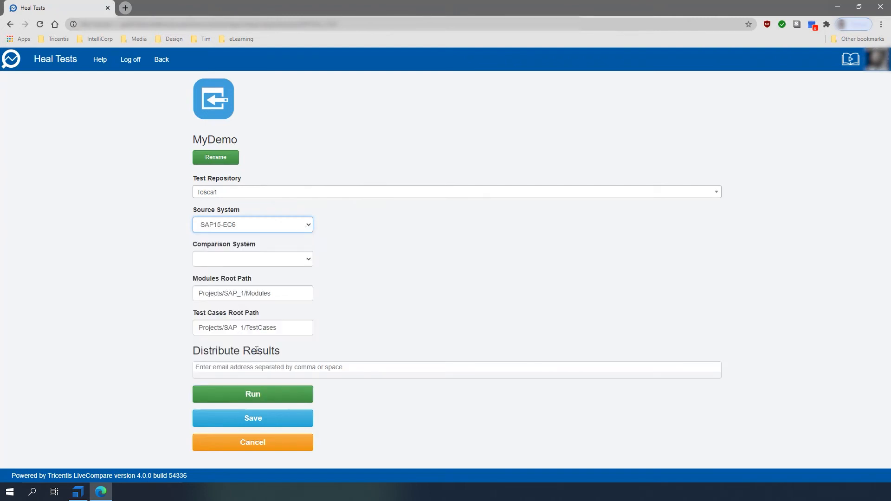
pyautogui.click(273, 260)
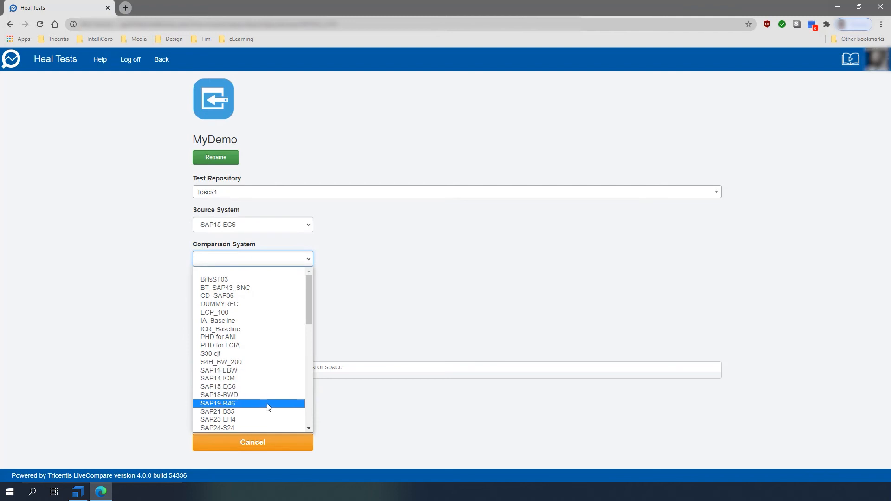
pyautogui.click(265, 420)
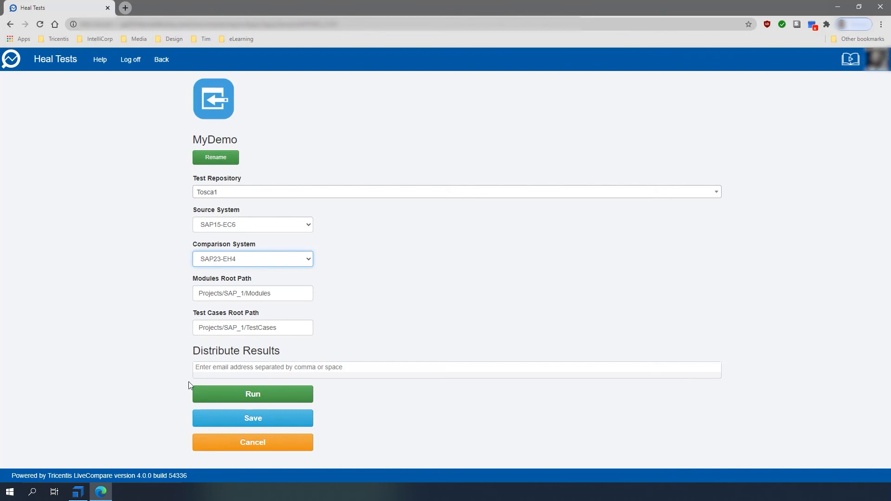
pyautogui.click(256, 400)
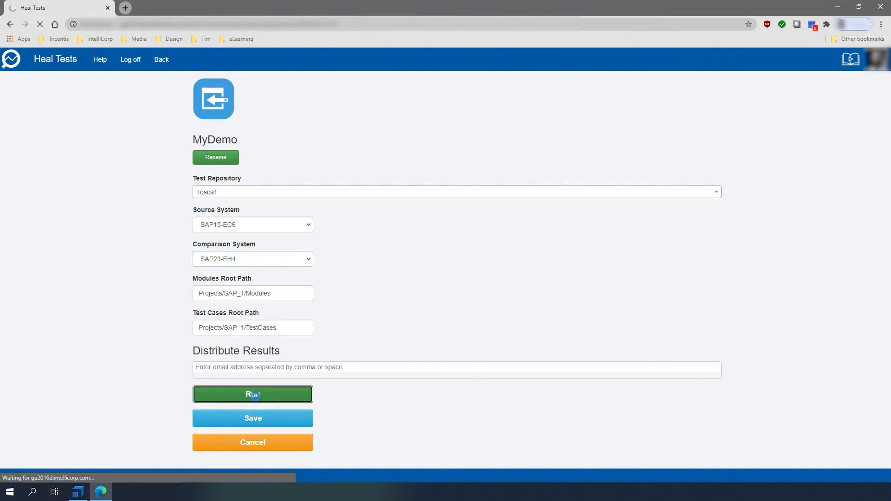